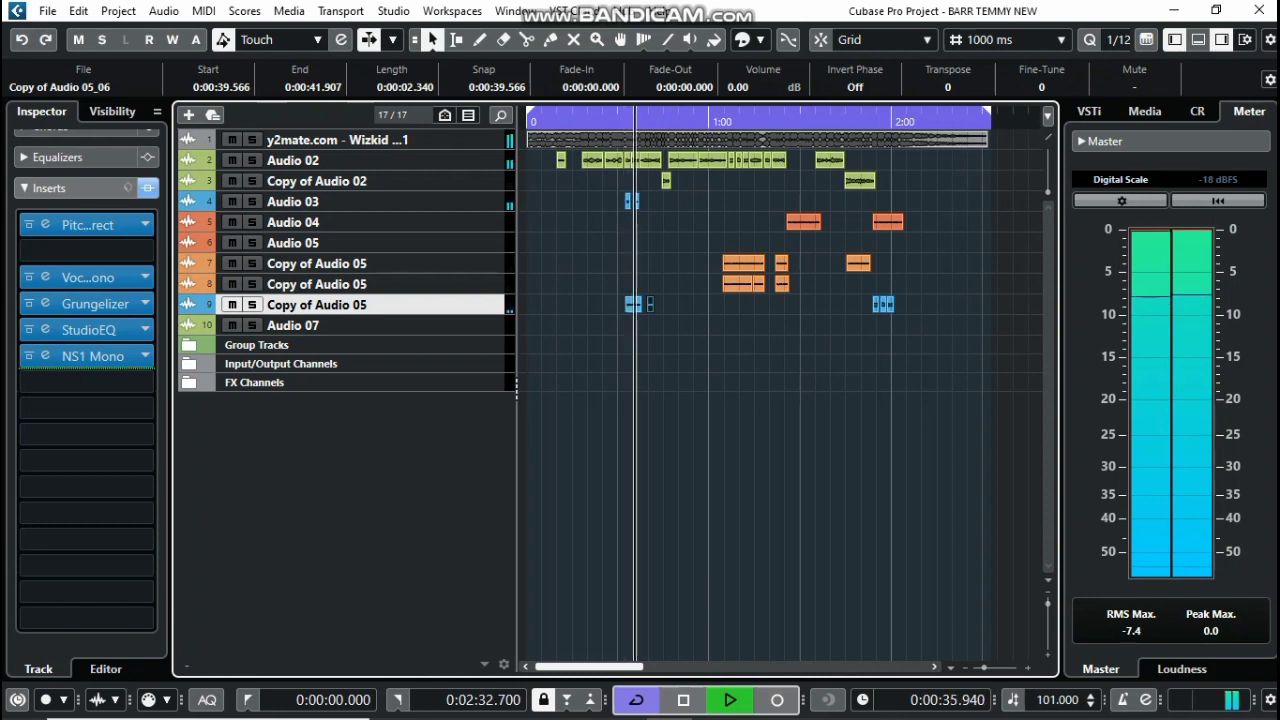
Stop playback and select Audio 02 to show its five inserts, including Pitch Correct and Grungelizer
{"action": "key", "text": "space"}
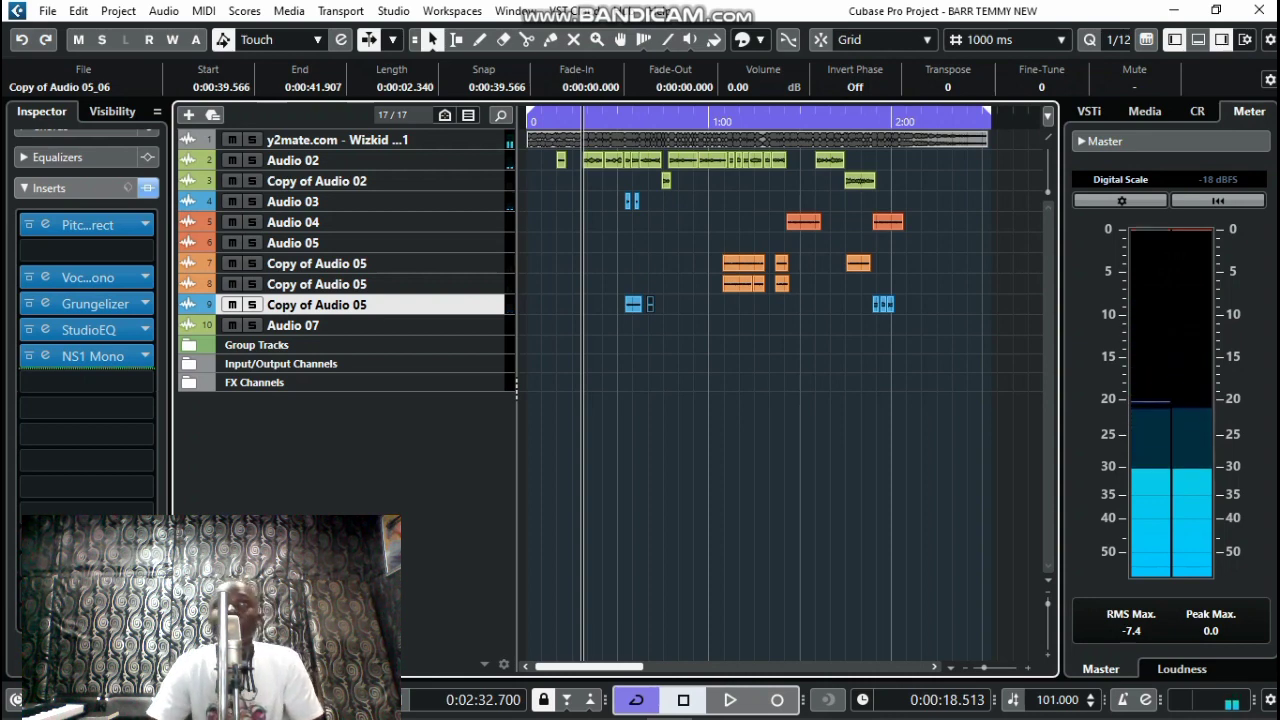
{"action": "left_click", "coordinate": [400, 160]}
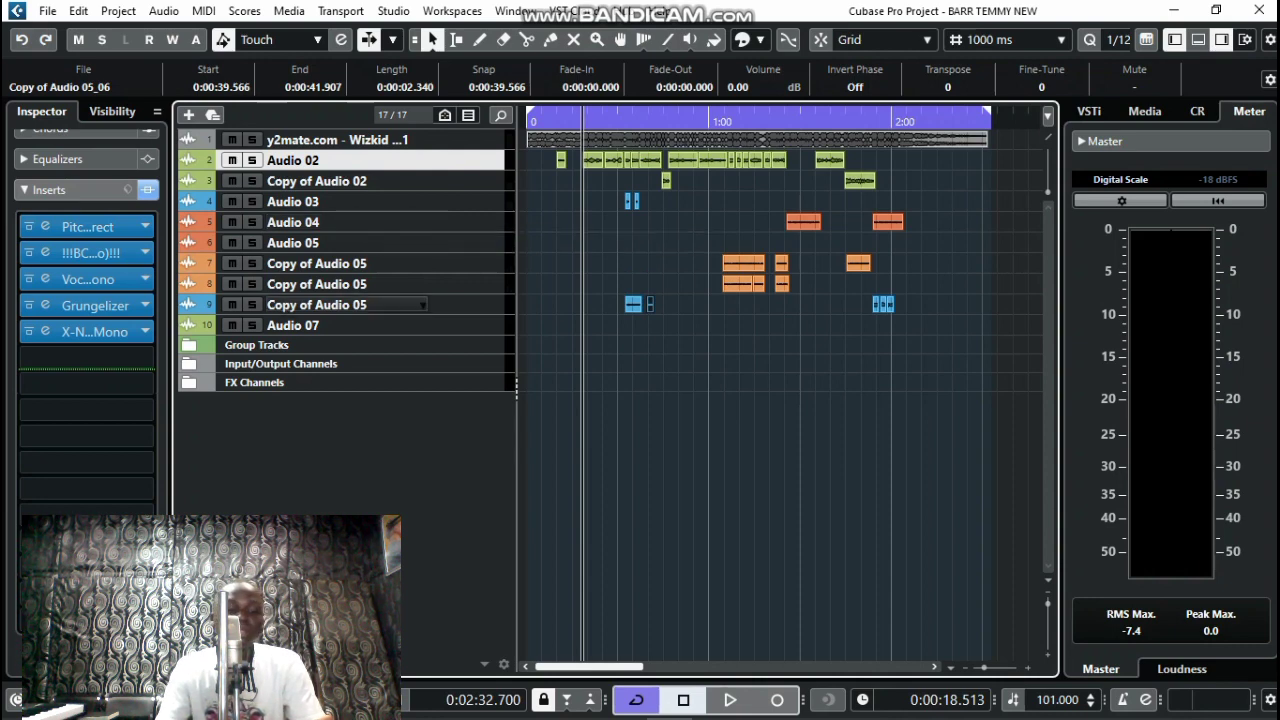
Expand the Group Tracks folder to show Group 1, then reselect Audio 02's inserts
{"action": "left_click", "coordinate": [330, 345]}
{"action": "left_click", "coordinate": [189, 345]}
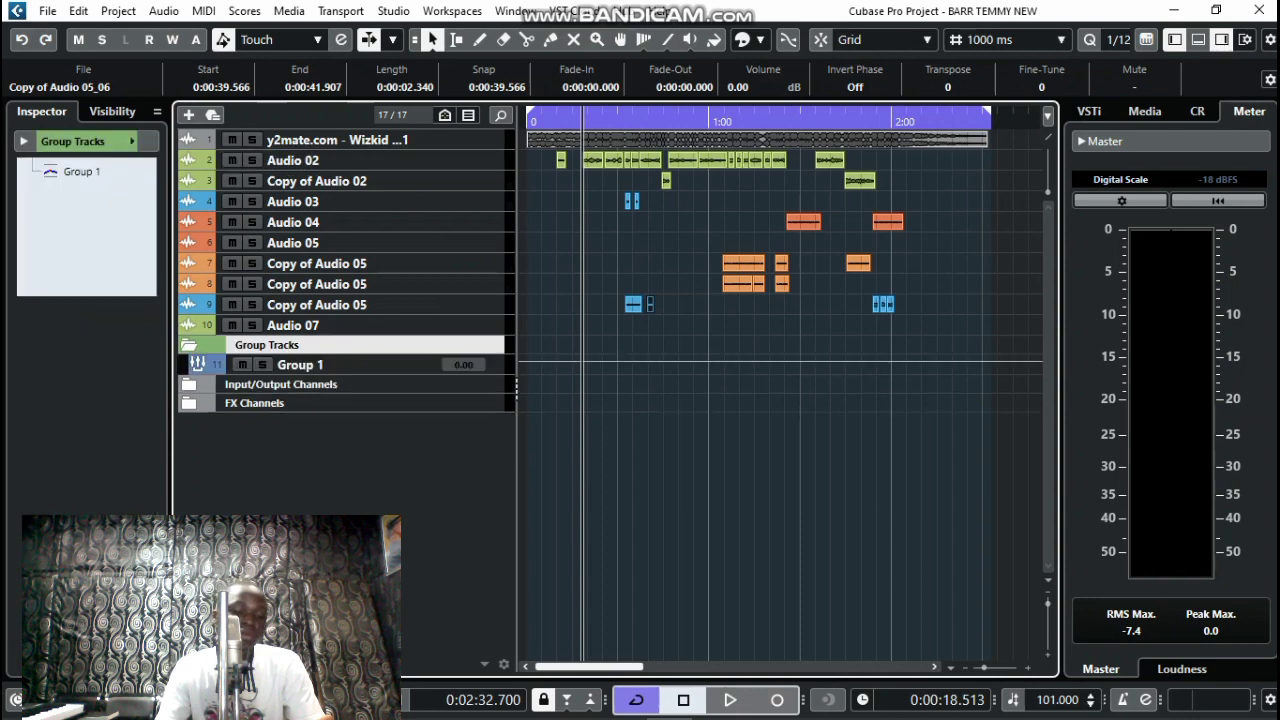
{"action": "left_click", "coordinate": [397, 161]}
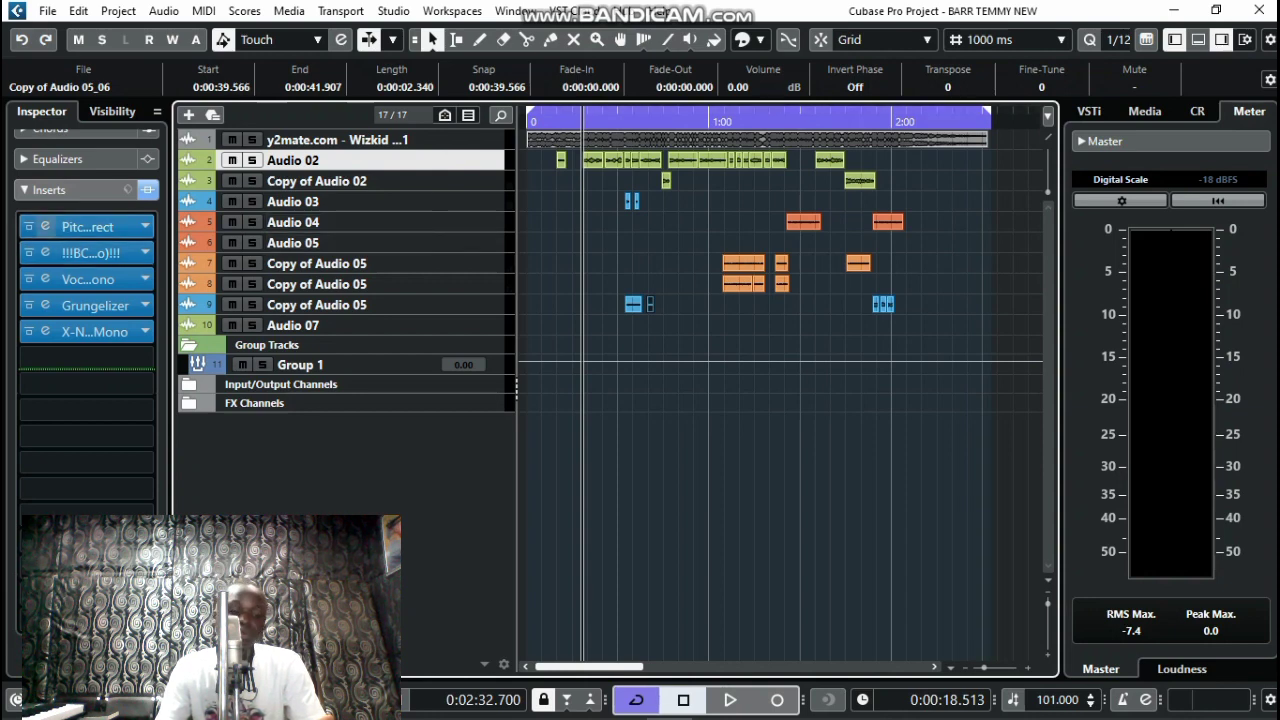
{"action": "left_click", "coordinate": [45, 226]}
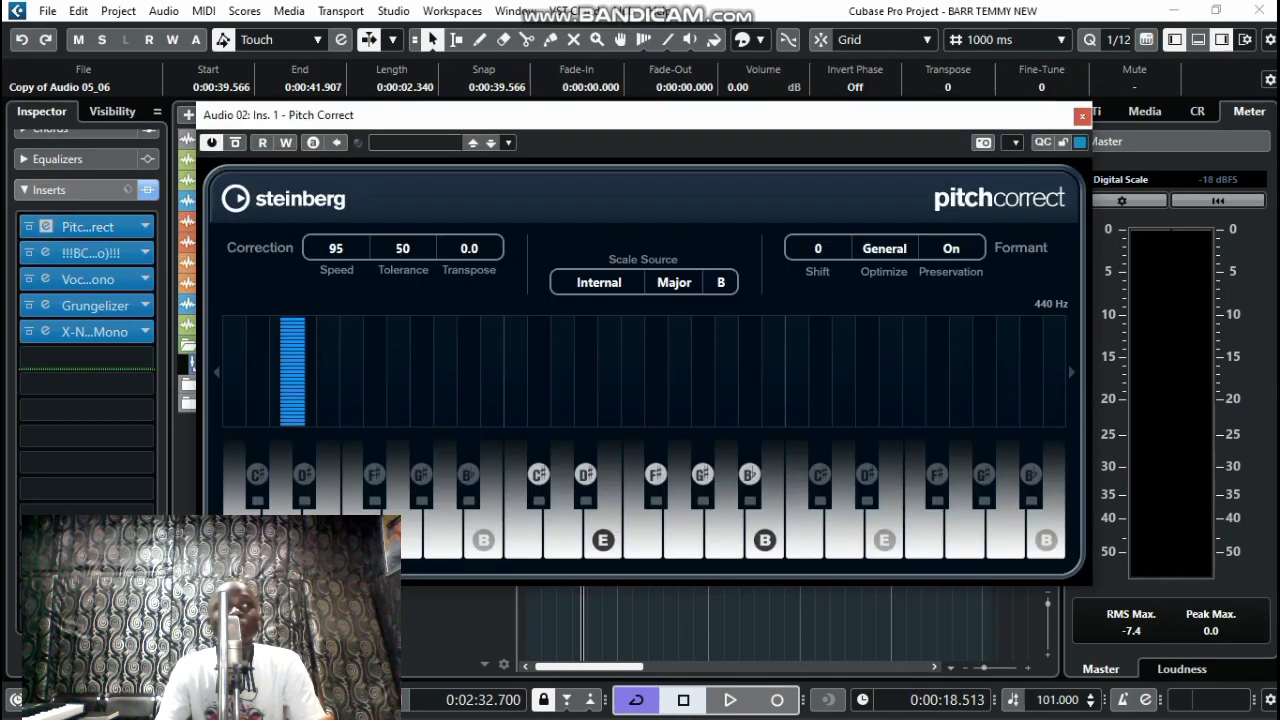
{"action": "left_click_drag", "start_coordinate": [414, 120], "coordinate": [557, 81]}
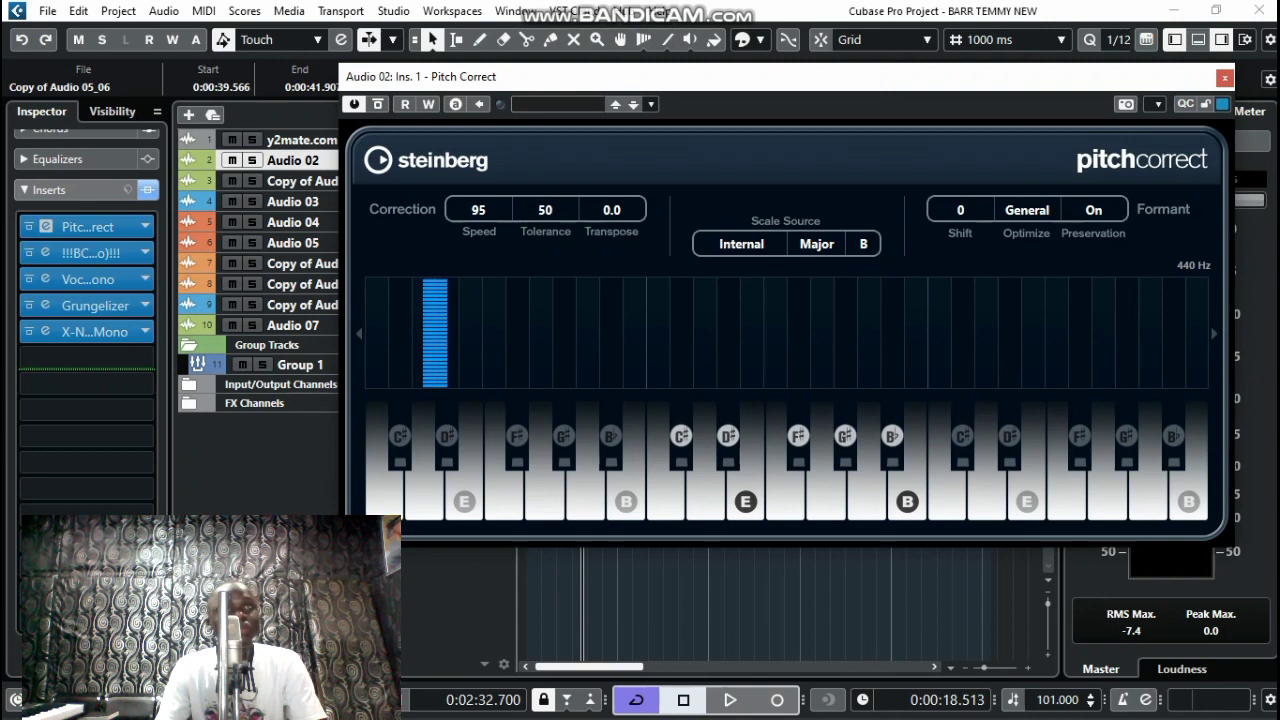
{"action": "left_click", "coordinate": [1225, 78]}
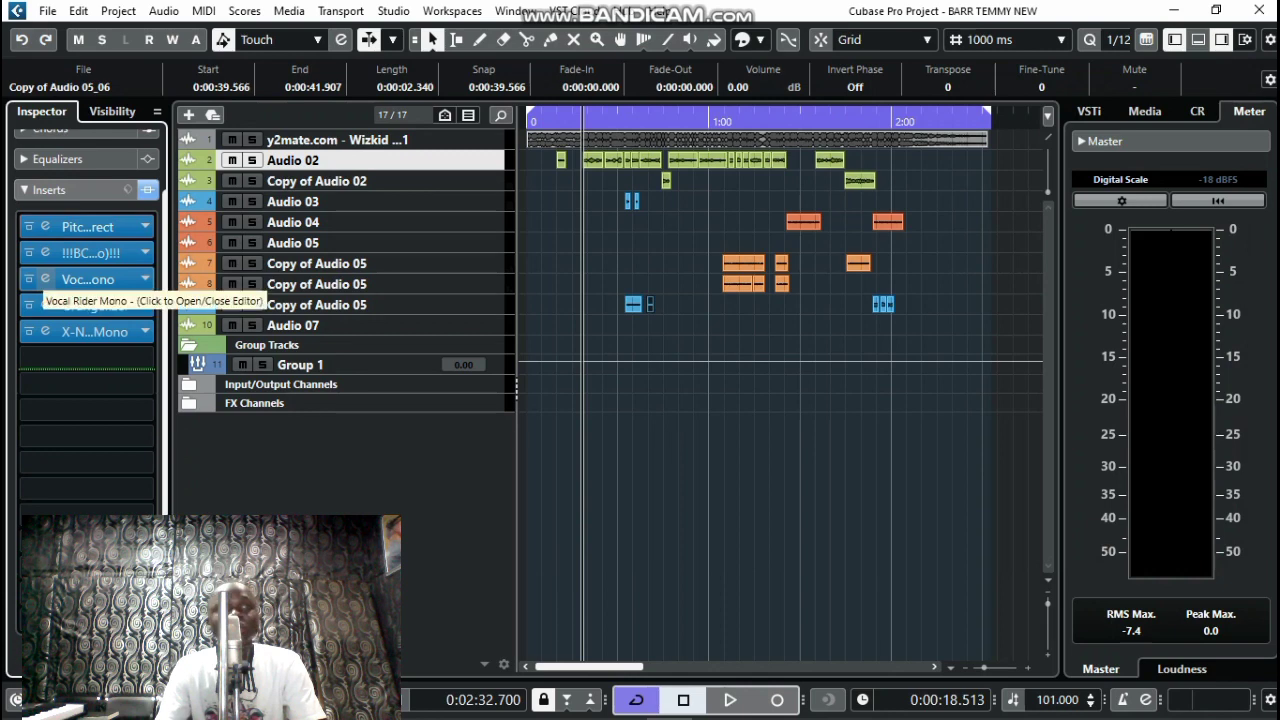
{"action": "left_click", "coordinate": [45, 279]}
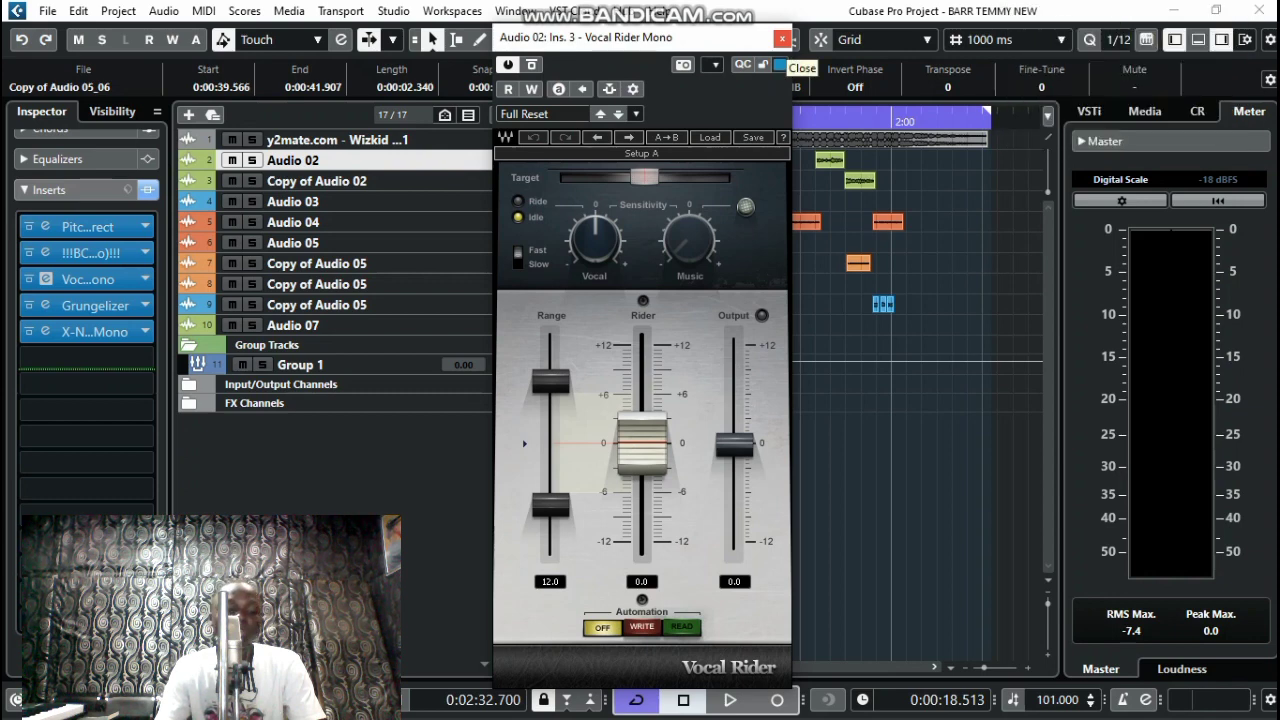
{"action": "left_click", "coordinate": [782, 39]}
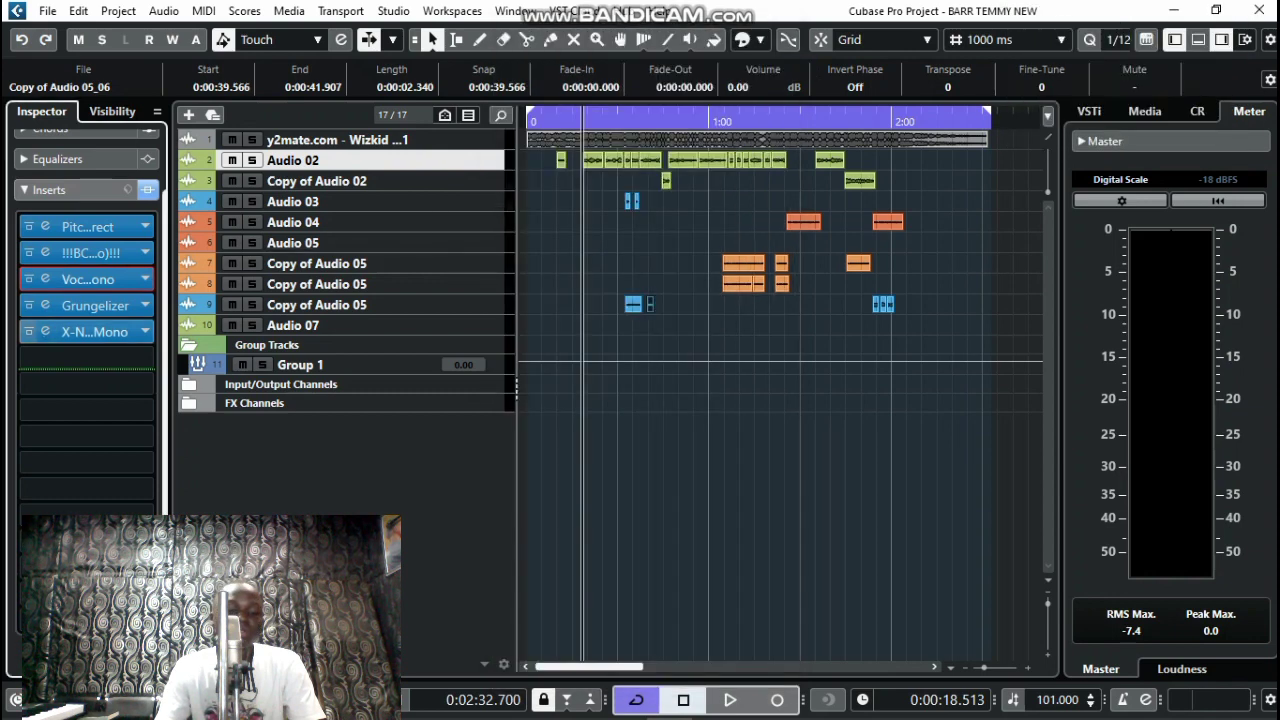
Inspect Audio 02's Grungelizer and X-Noise editors, then select the Group 1 bus
{"action": "left_click", "coordinate": [95, 305]}
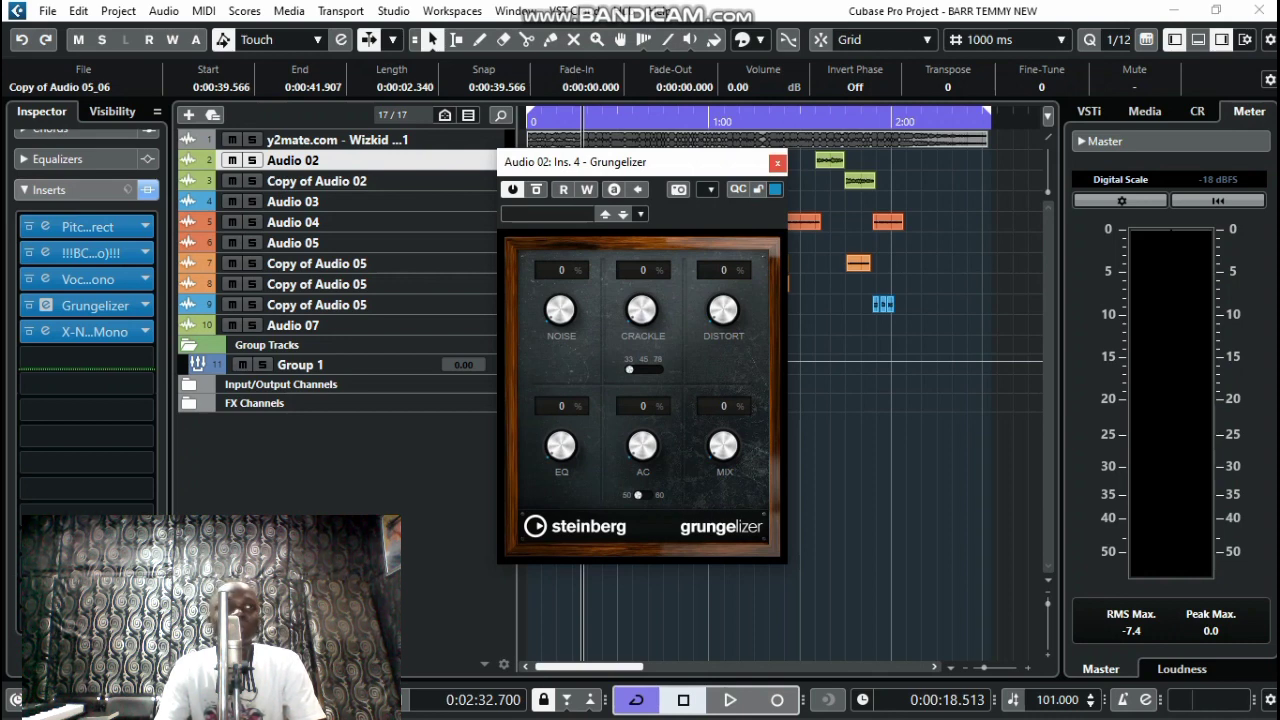
{"action": "left_click", "coordinate": [778, 163]}
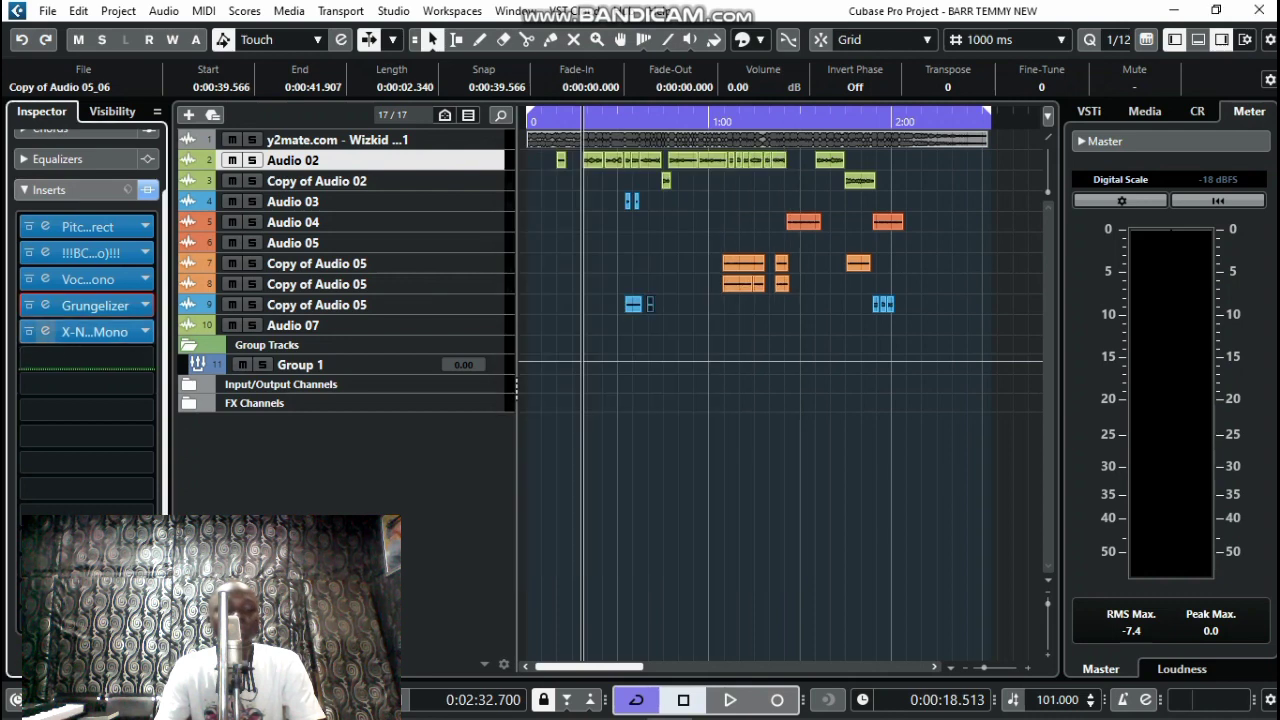
{"action": "left_click", "coordinate": [97, 331]}
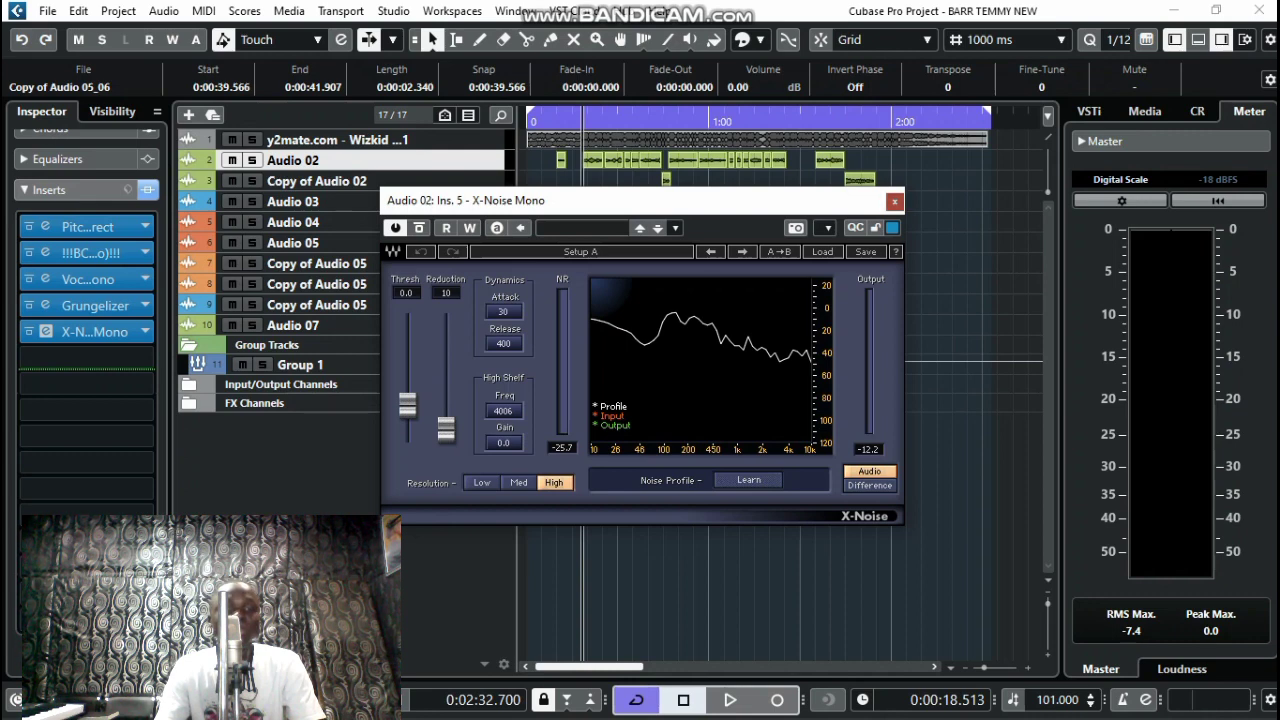
{"action": "left_click", "coordinate": [894, 201]}
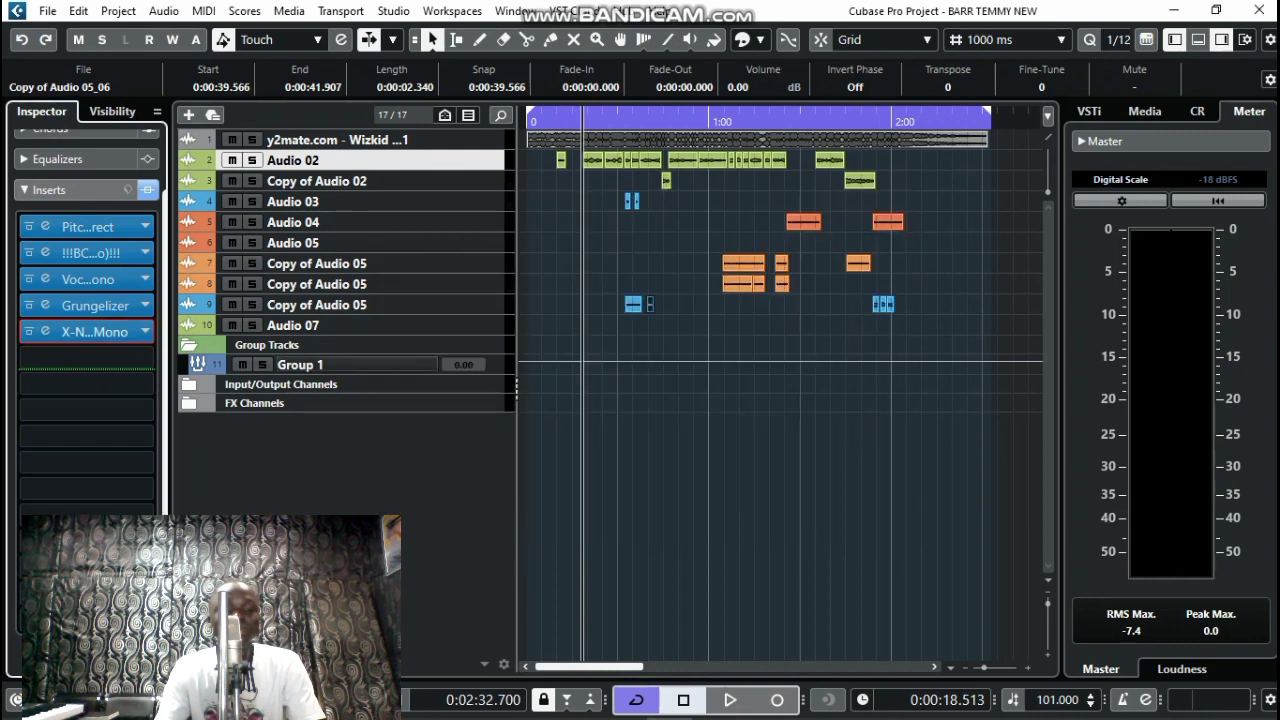
{"action": "left_click", "coordinate": [320, 364]}
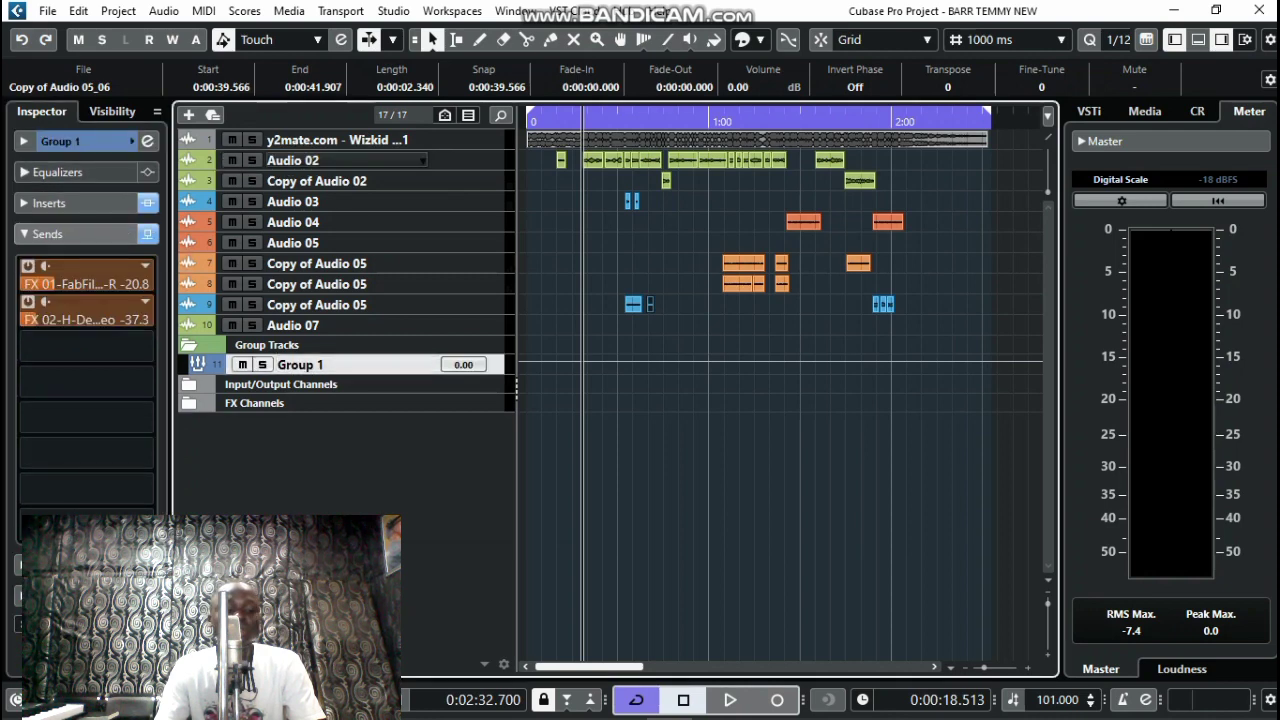
Expand Group 1's seven-insert chain and open the CLA-76 Stereo and C6 Stereo editors
{"action": "left_click", "coordinate": [127, 203]}
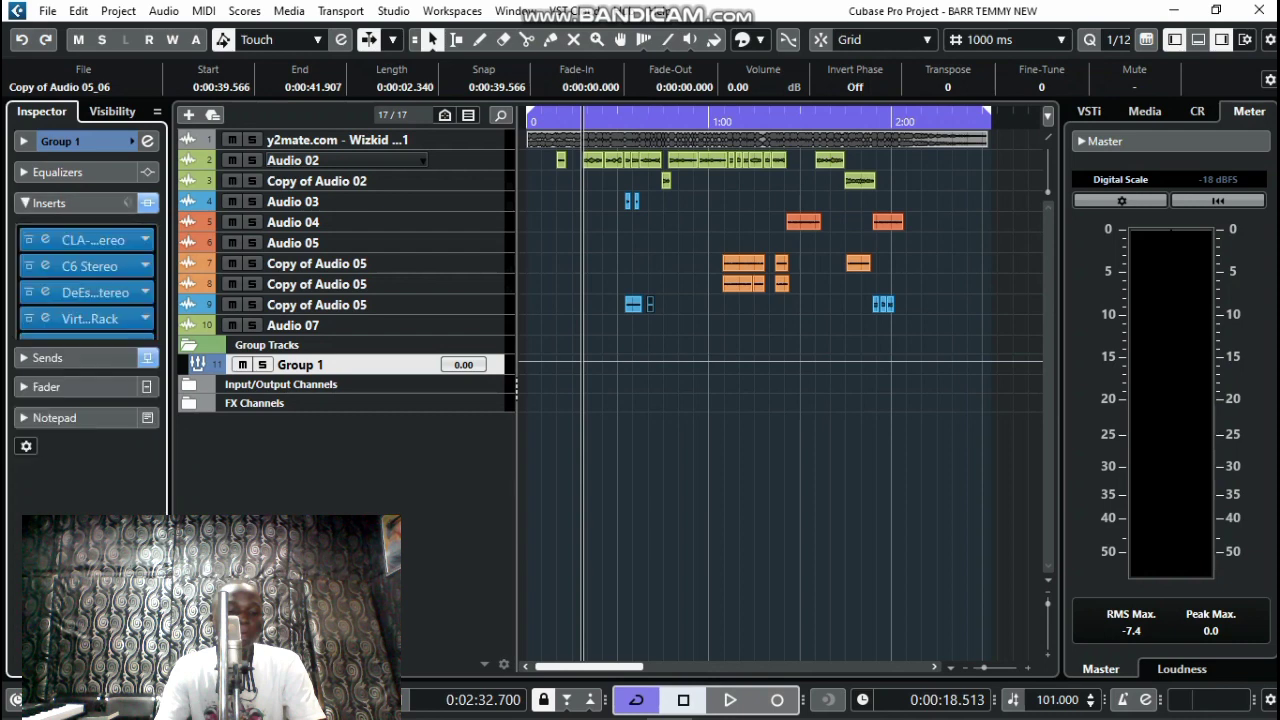
{"action": "left_click", "coordinate": [45, 224]}
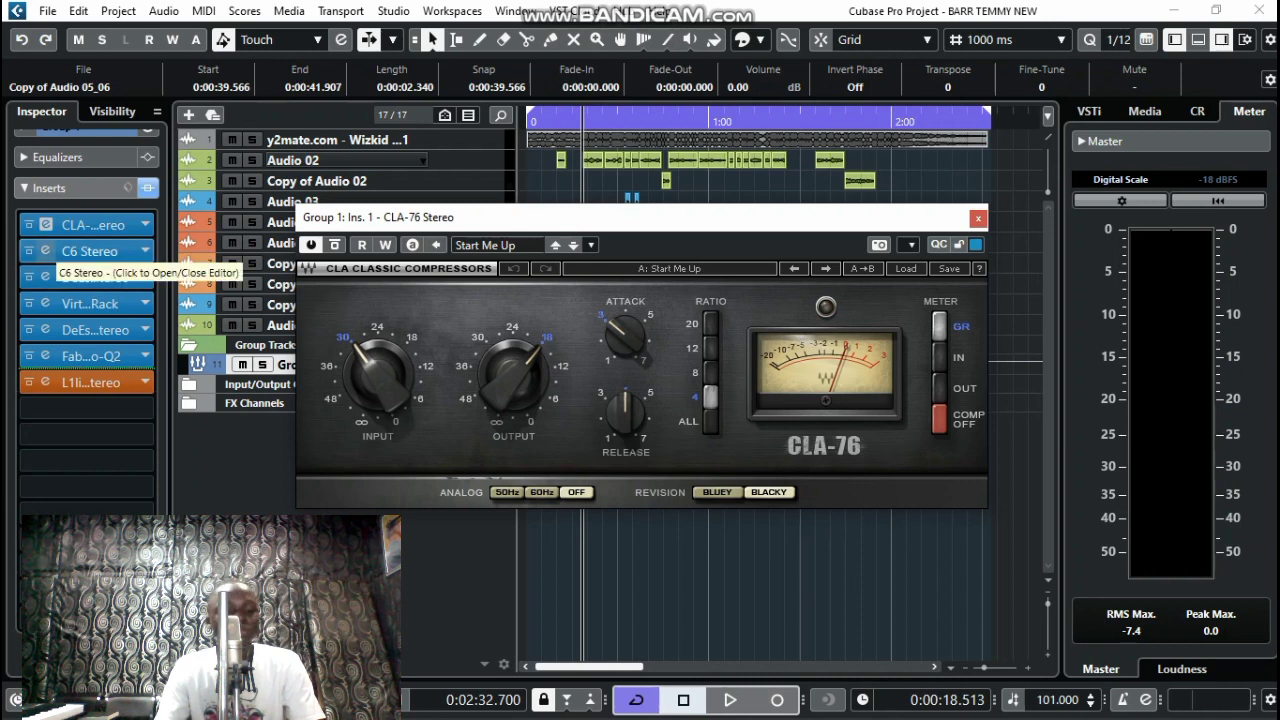
{"action": "left_click", "coordinate": [90, 251]}
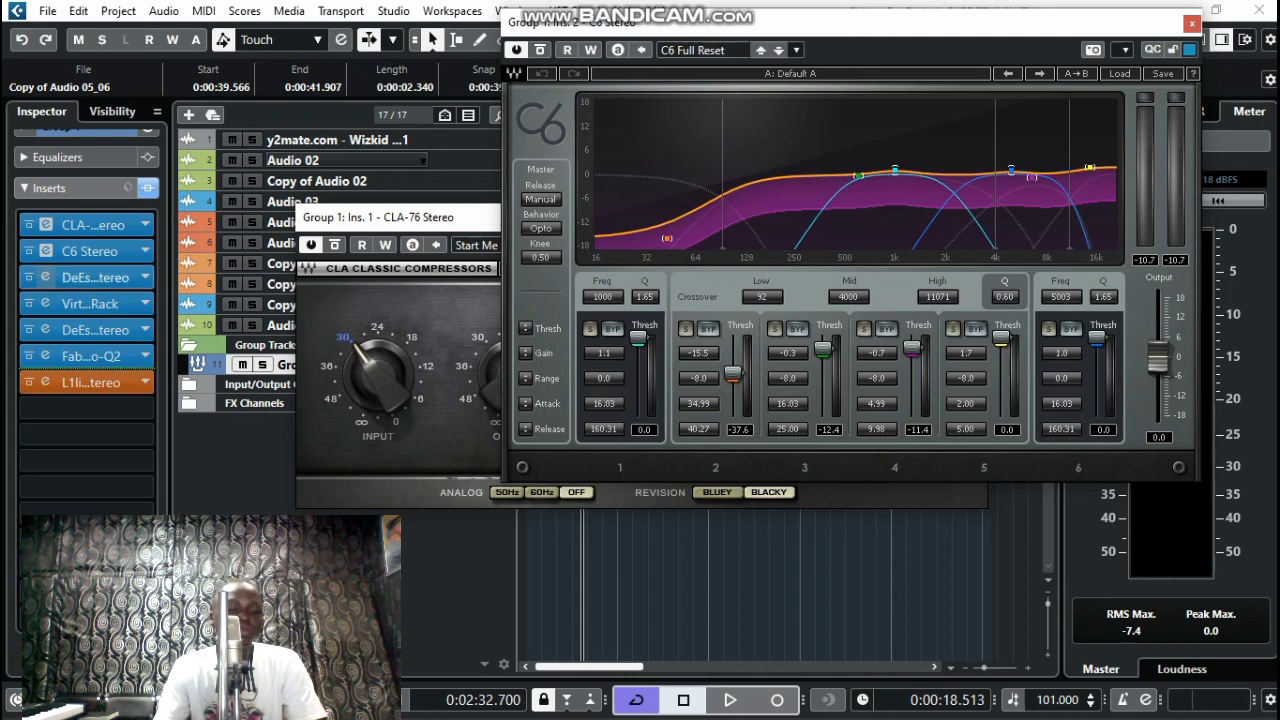
Open Group 1's insert slots 3–5: DeEsser, Slate Virtual Mix Rack, and the second DeEsser
{"action": "left_click", "coordinate": [95, 277]}
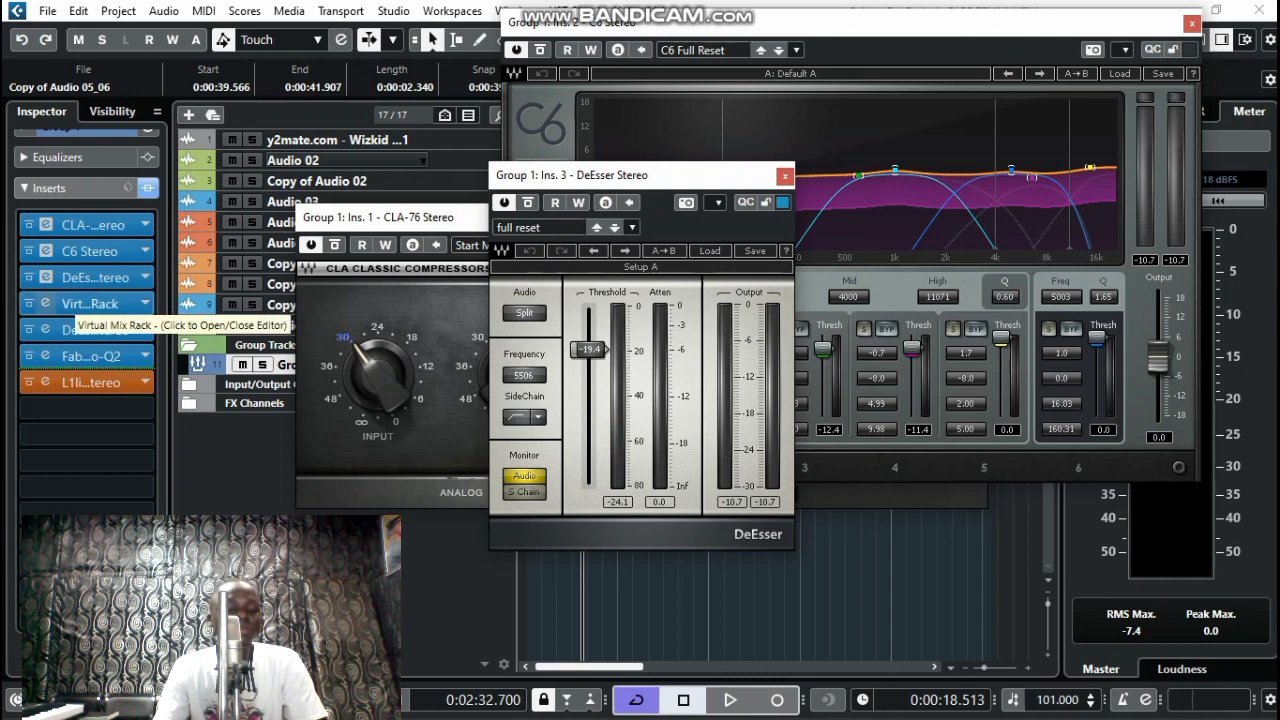
{"action": "left_click", "coordinate": [76, 303]}
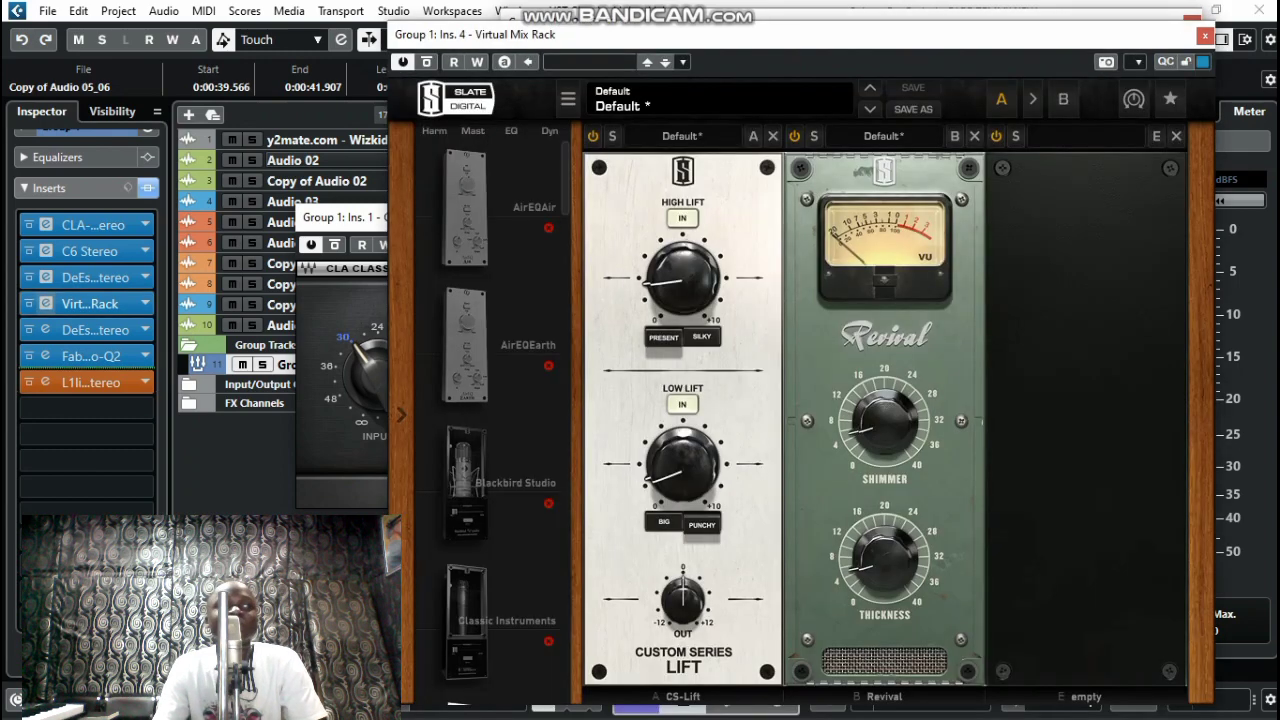
{"action": "mouse_move", "coordinate": [683, 279]}
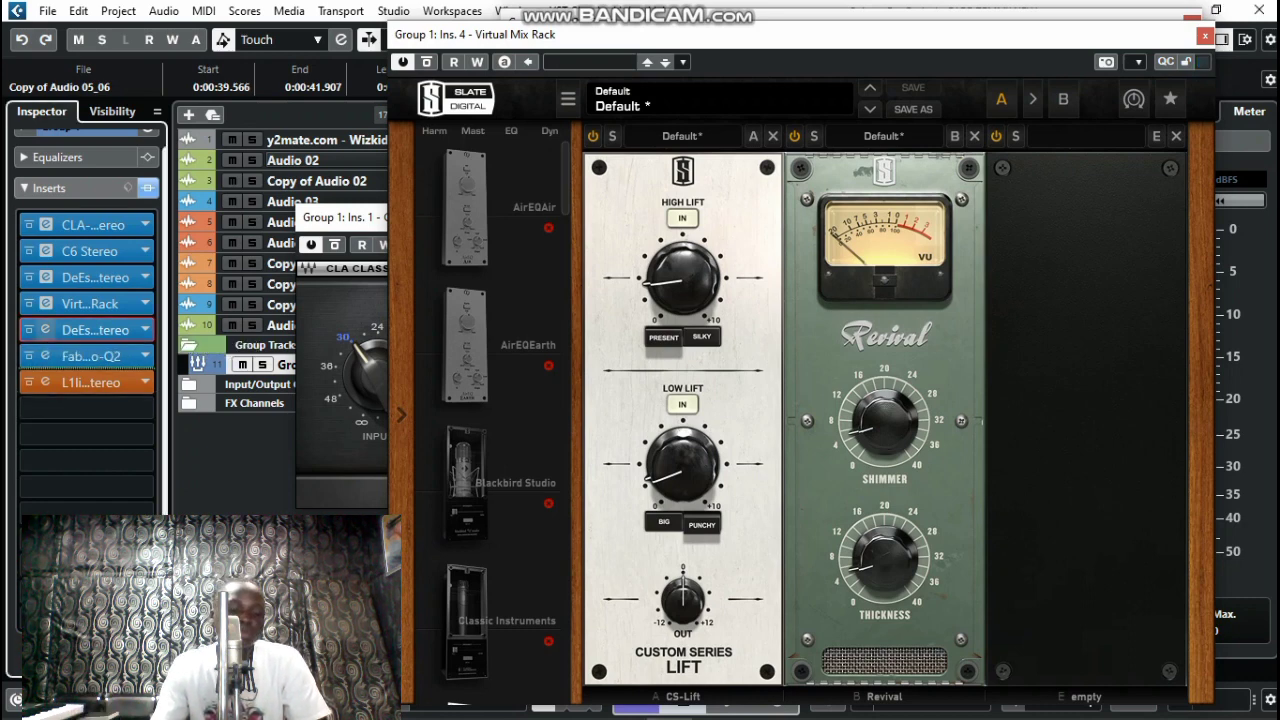
{"action": "left_click", "coordinate": [90, 329]}
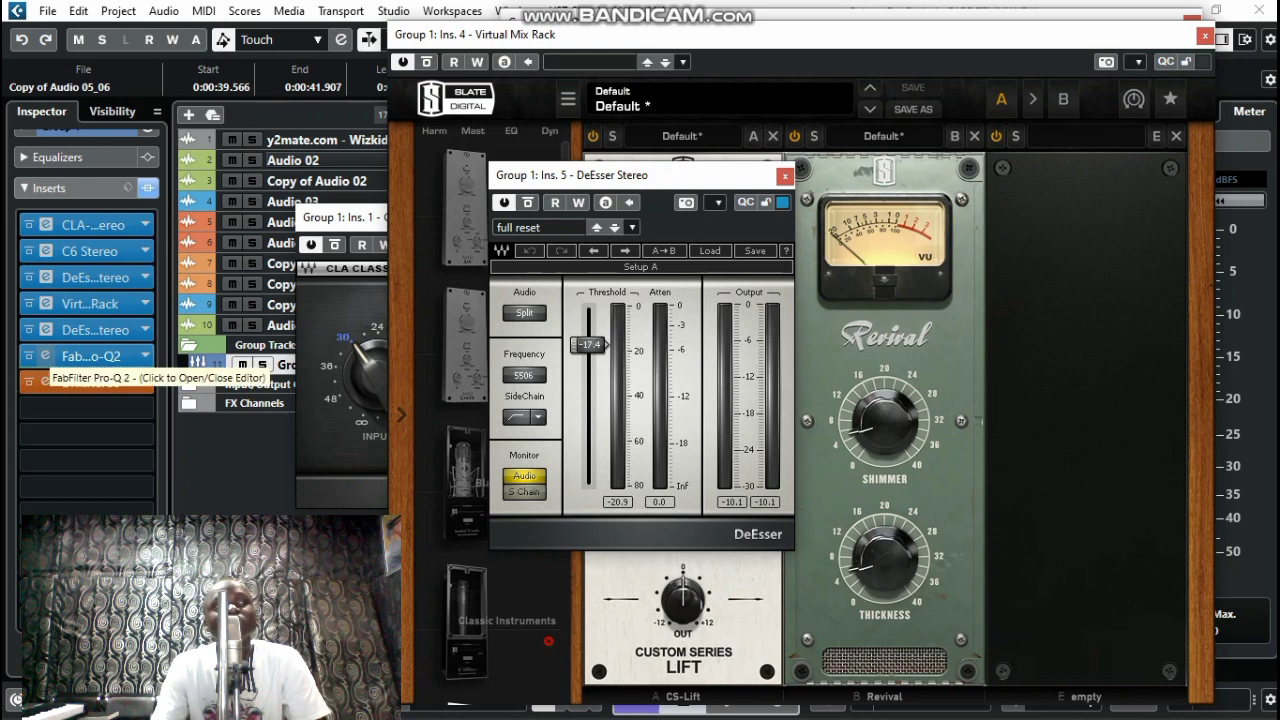
{"action": "left_click", "coordinate": [50, 357]}
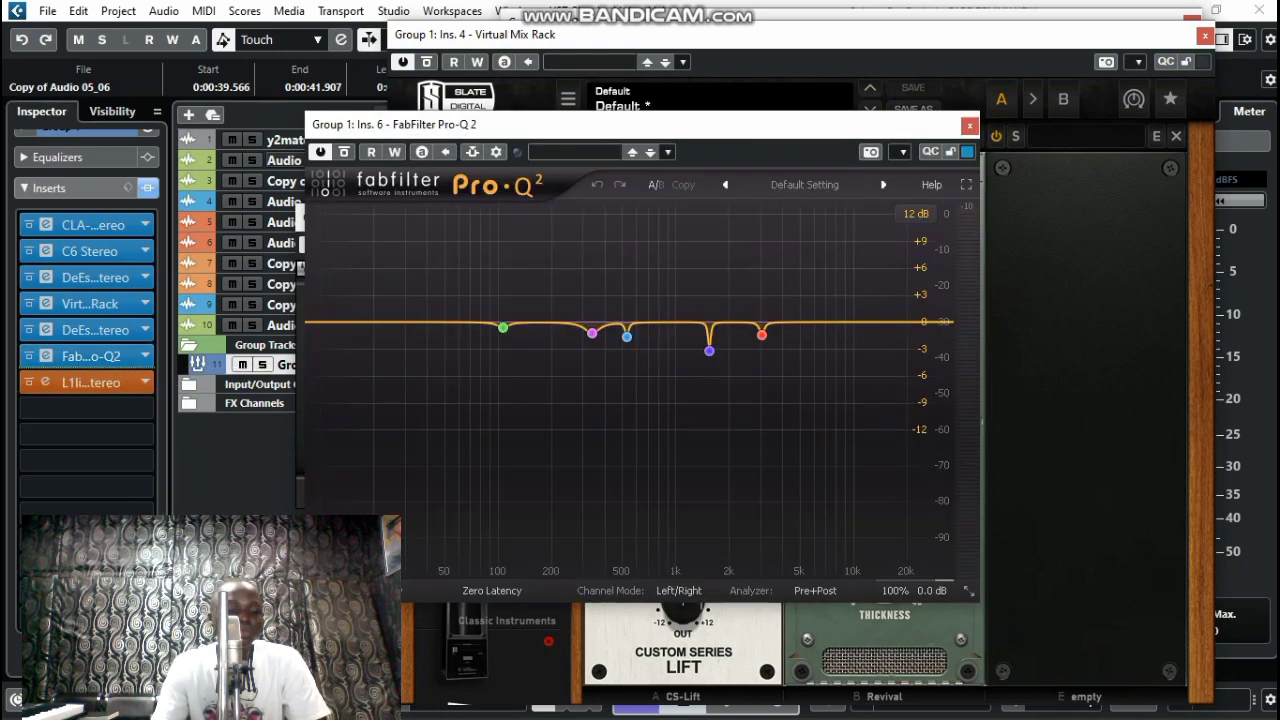
{"action": "mouse_move", "coordinate": [503, 328]}
{"action": "left_click_drag", "start_coordinate": [640, 124], "coordinate": [940, 84]}
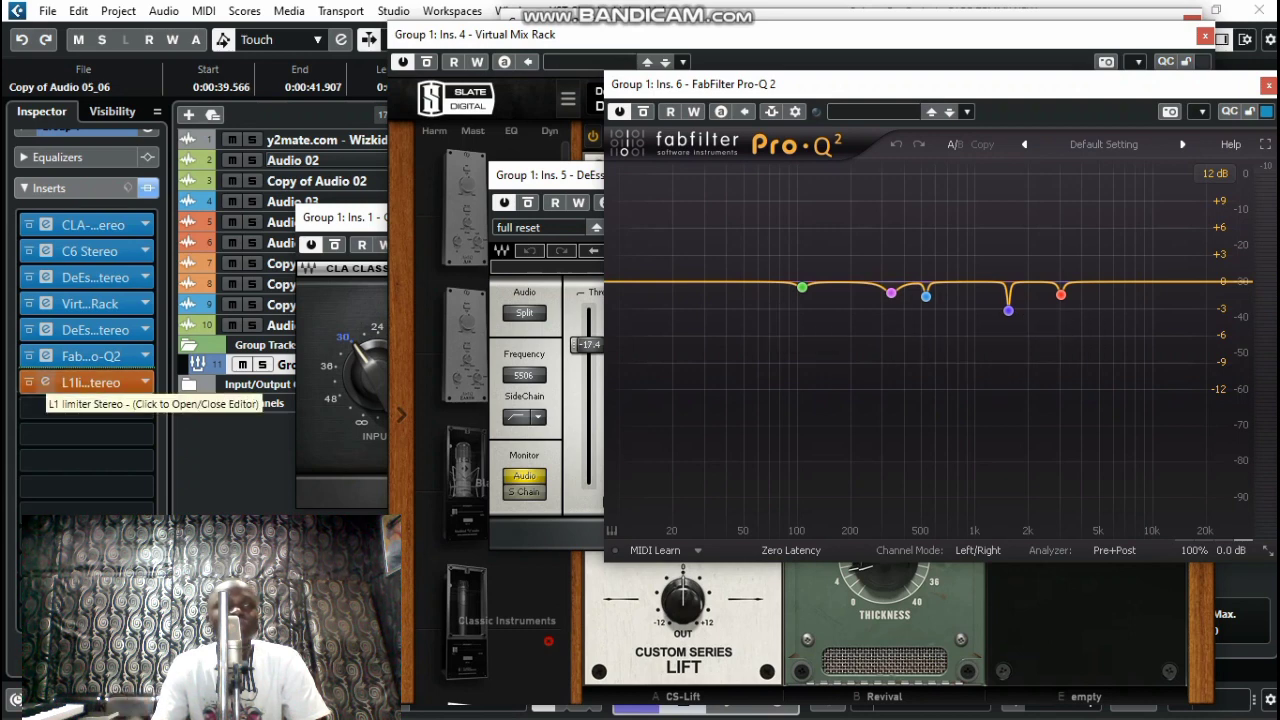
{"action": "left_click", "coordinate": [90, 382]}
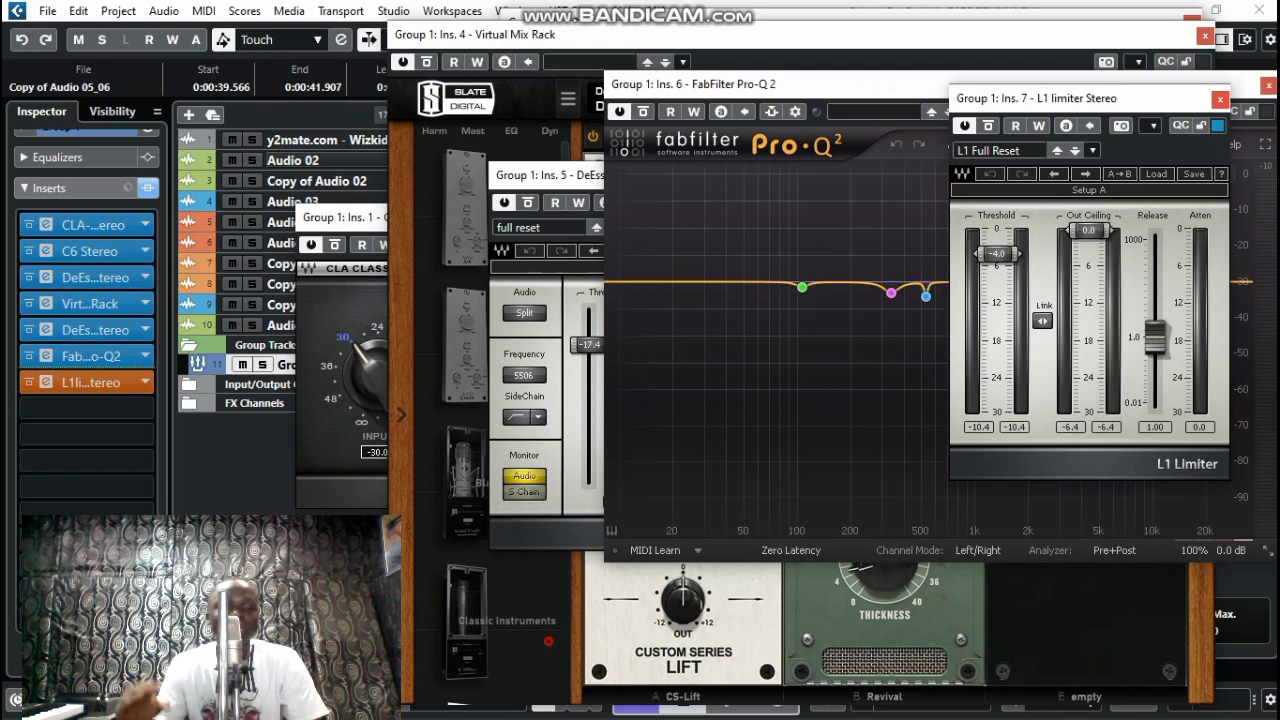
{"action": "left_click", "coordinate": [1220, 99]}
{"action": "left_click", "coordinate": [1269, 86]}
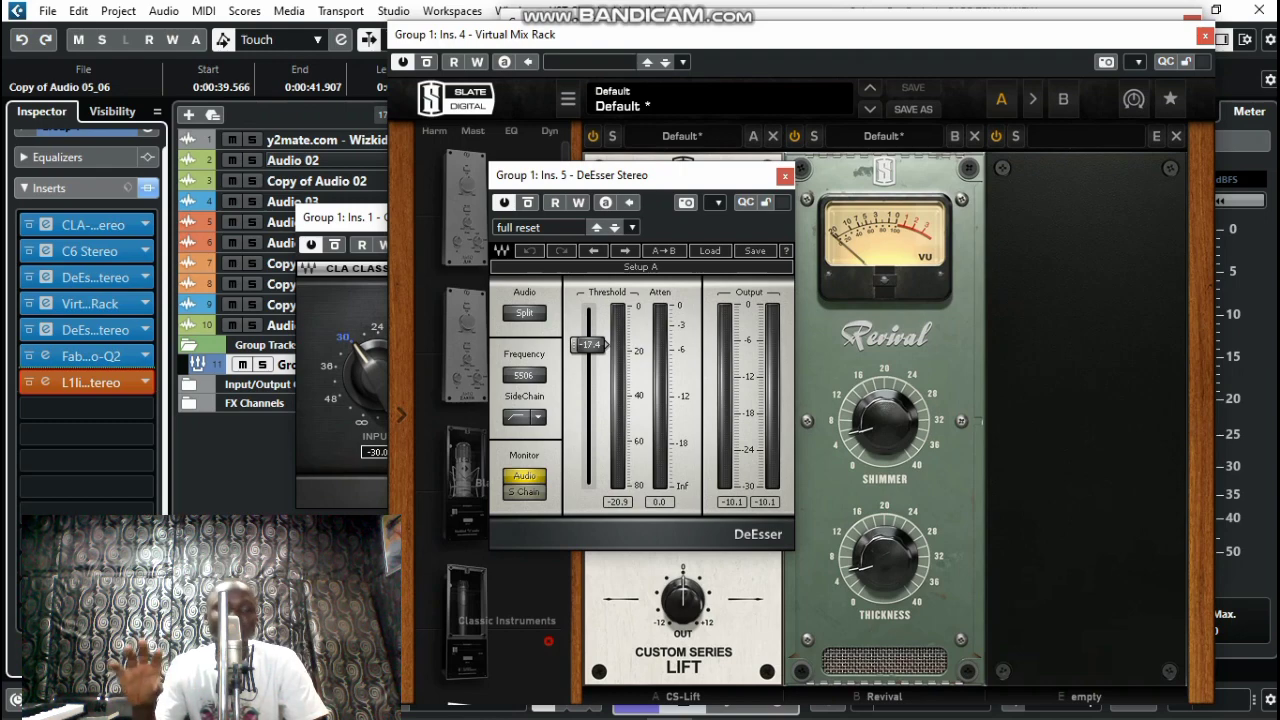
Close both DeEsser, Virtual Mix Rack, C6 and CLA-76 windows and start playback
{"action": "left_click", "coordinate": [785, 176]}
{"action": "left_click", "coordinate": [1205, 35]}
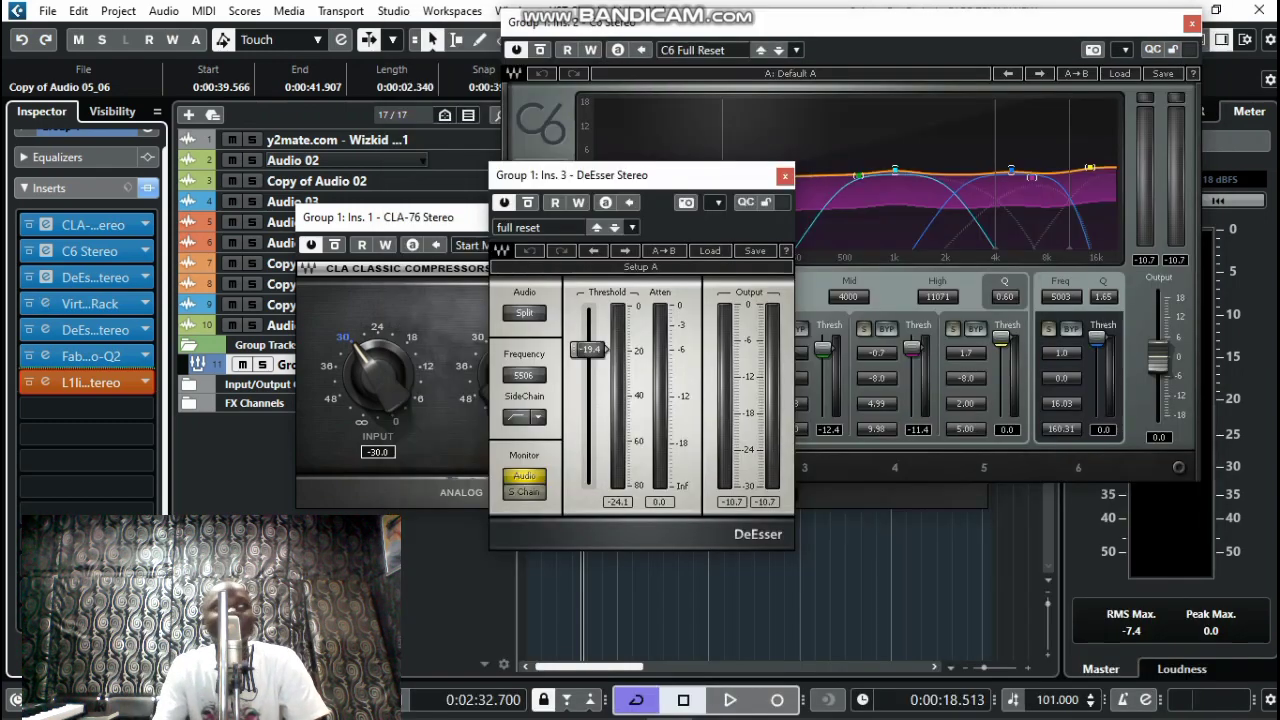
{"action": "left_click", "coordinate": [1192, 22]}
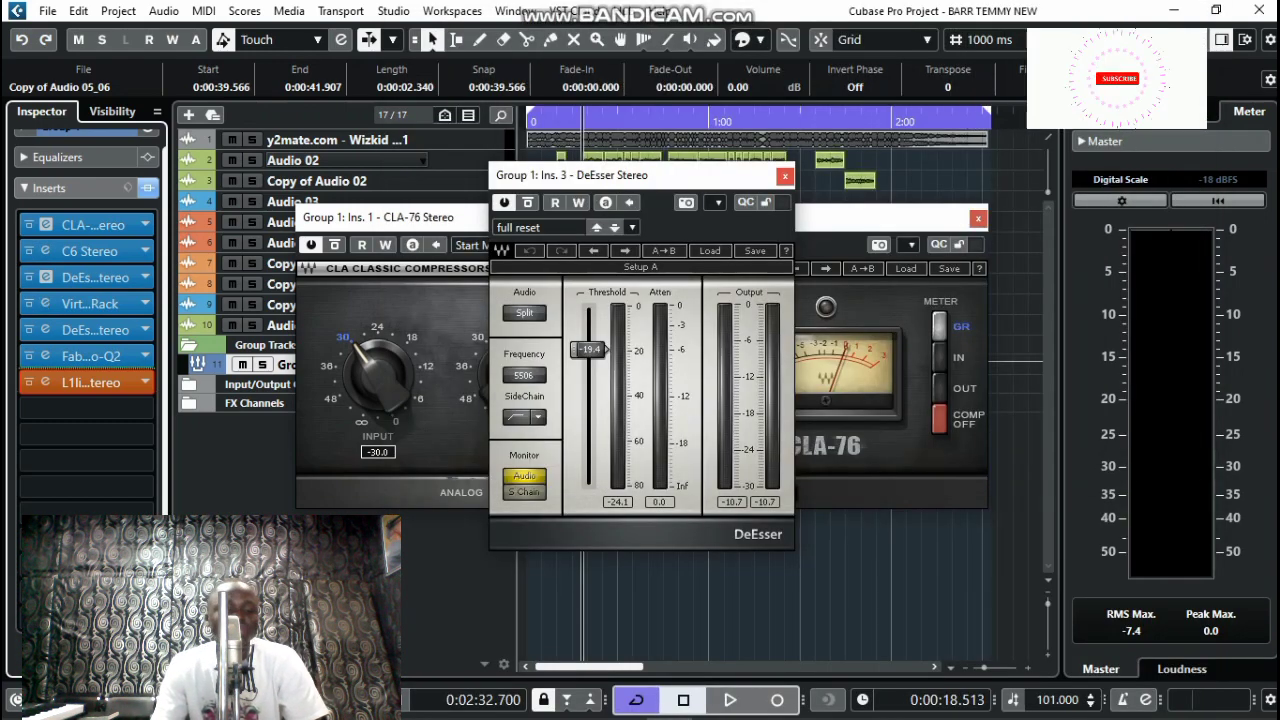
{"action": "left_click", "coordinate": [785, 176]}
{"action": "left_click", "coordinate": [978, 218]}
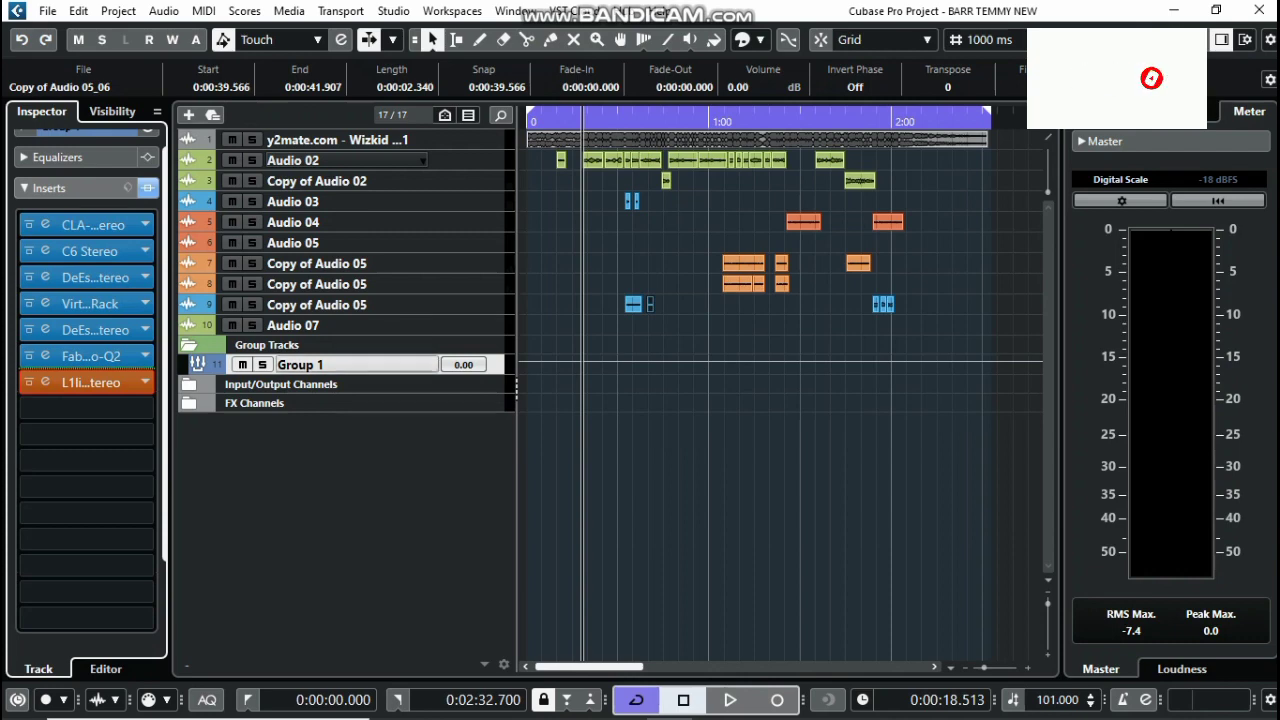
{"action": "key", "text": "space"}
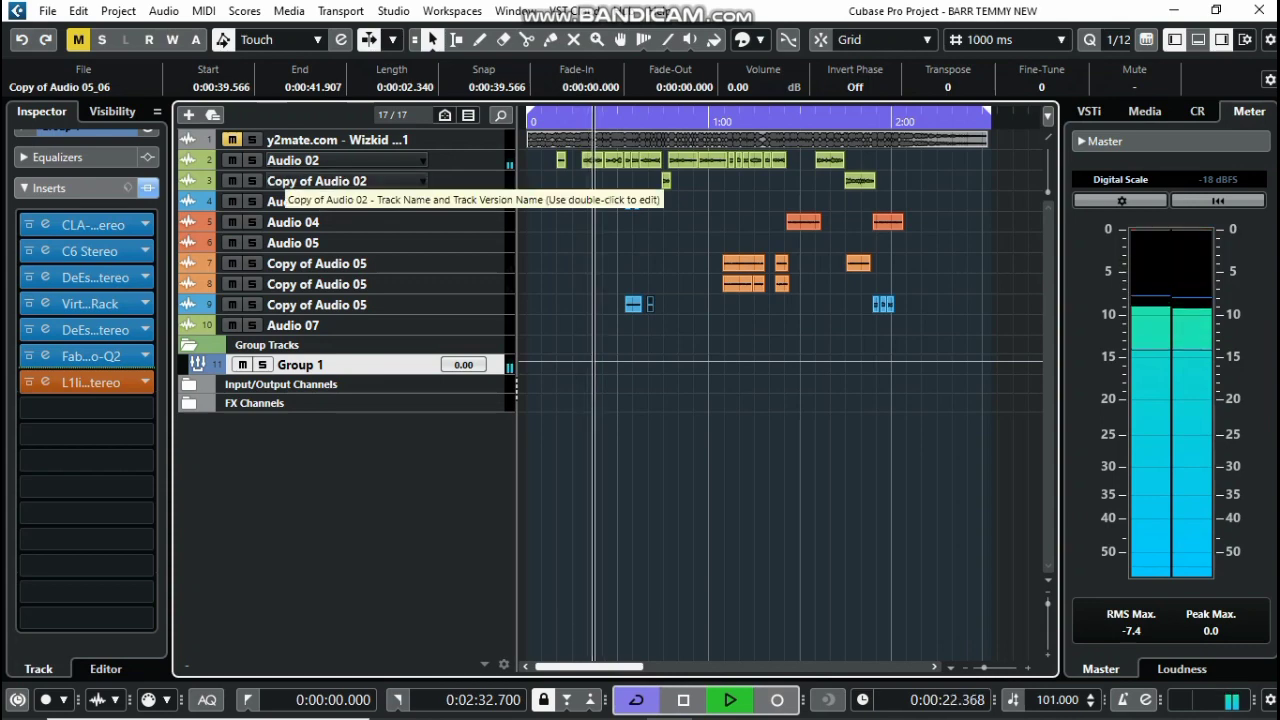
Zoom in horizontally on the arrangement during playback, then stop at 0:18.513
{"action": "key", "text": "h"}
{"action": "key", "text": "h"}
{"action": "key", "text": "h"}
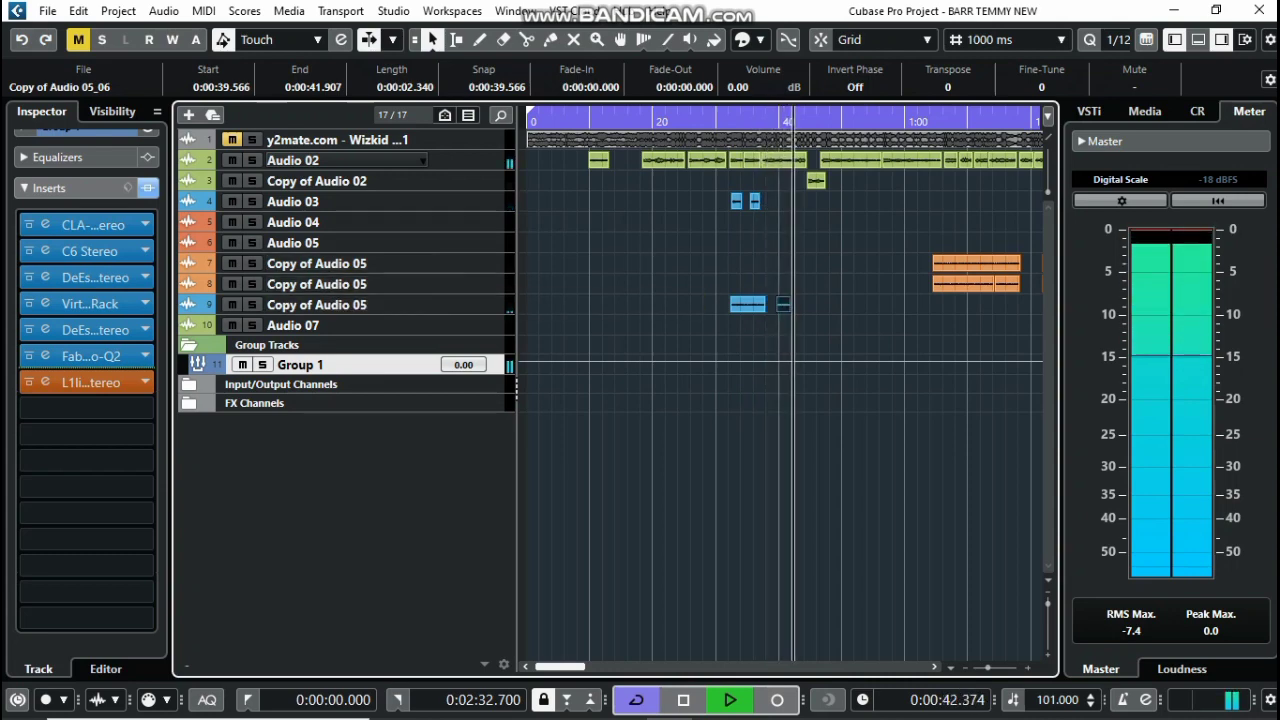
{"action": "key", "text": "space"}
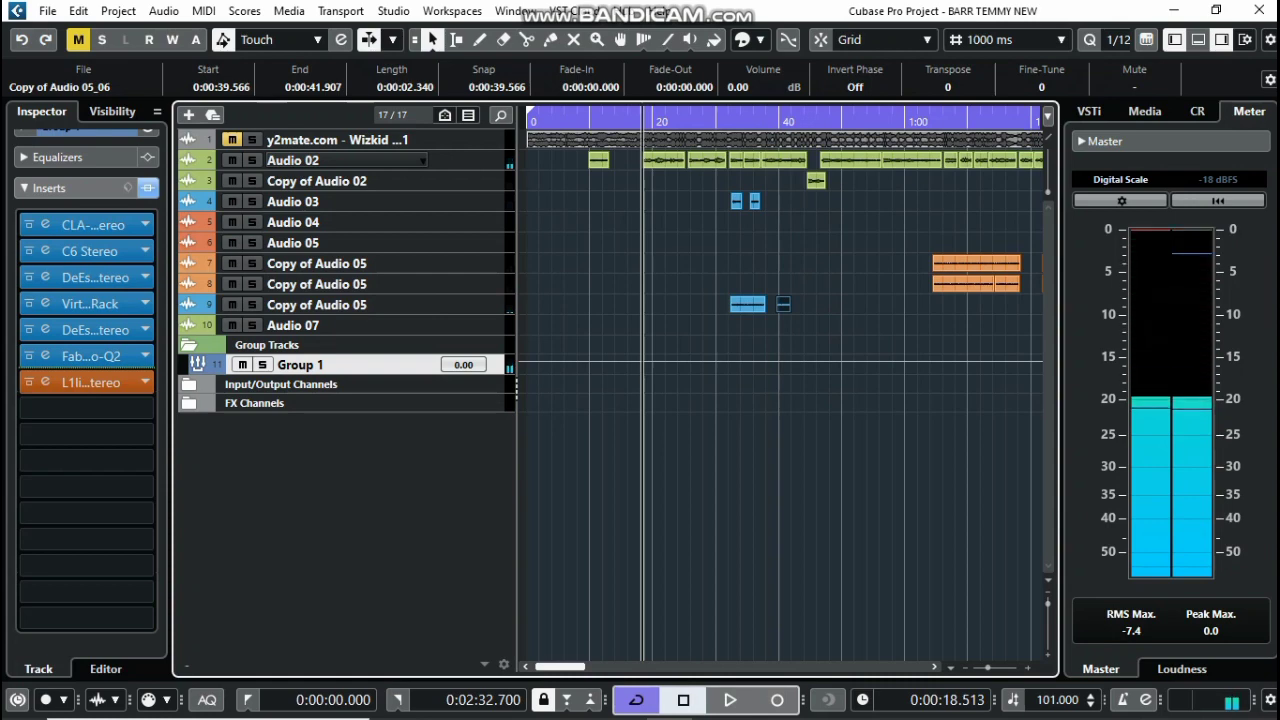